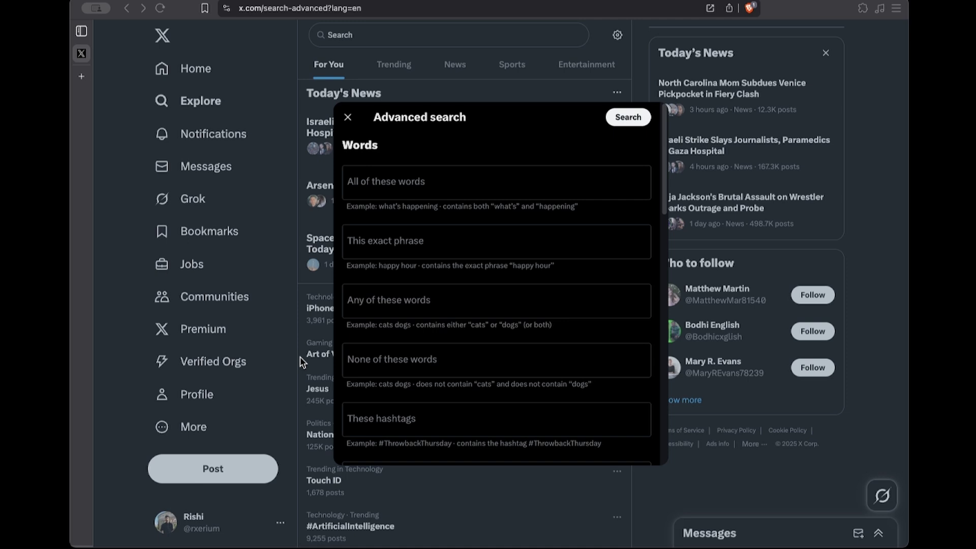
# Enter the celebrity's old username in 'Mentioning these accounts' and run the search.
pyautogui.scroll(-1, 391, 315)
pyautogui.scroll(-6, 391, 314)
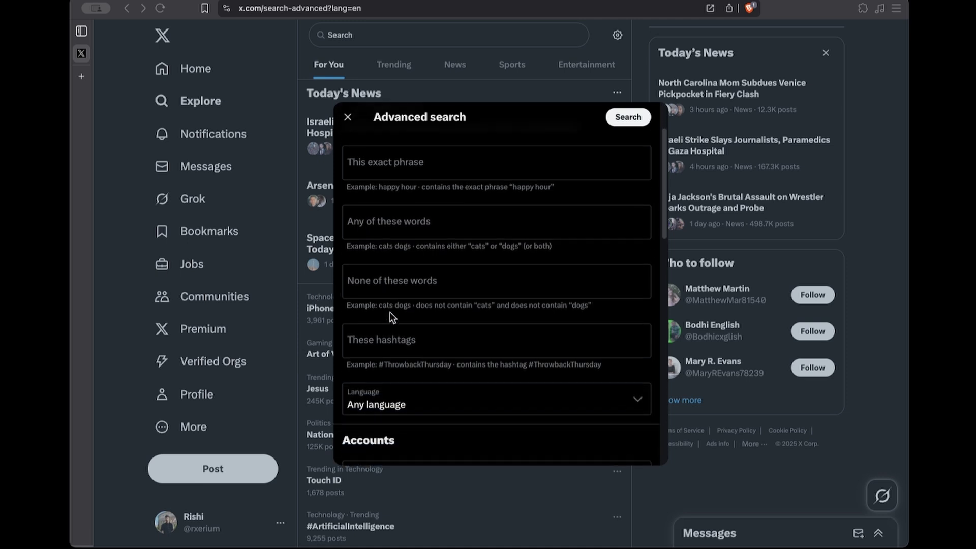
pyautogui.click(396, 337)
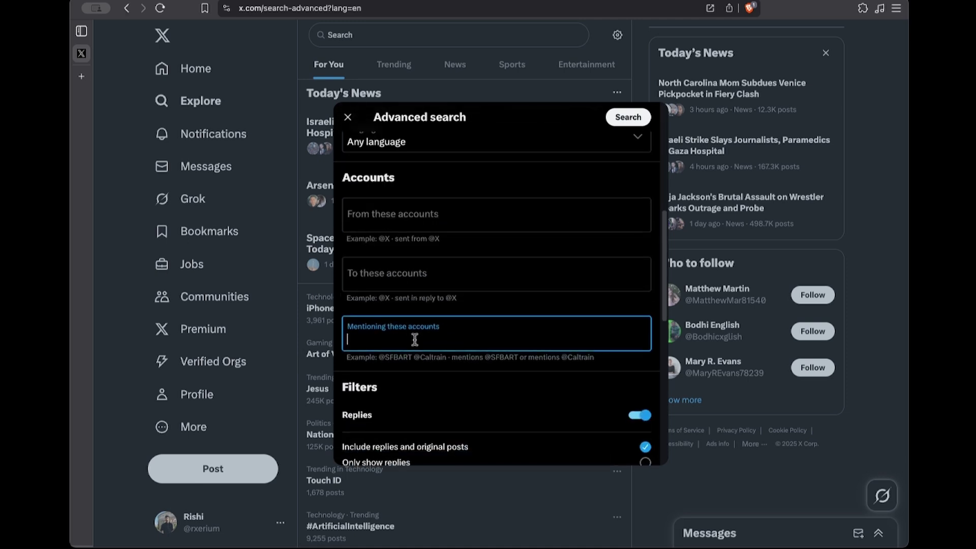
pyautogui.write('@The_Real_Shaq')
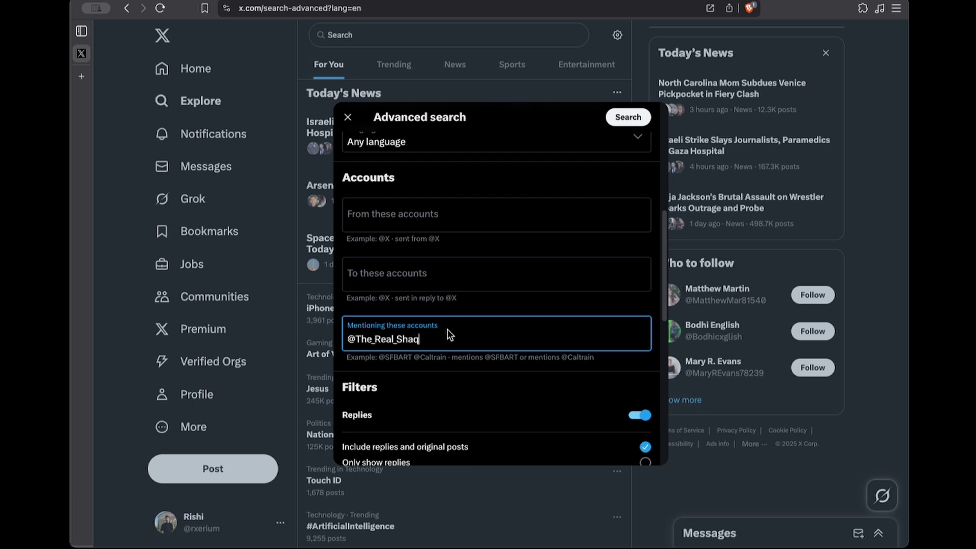
pyautogui.click(630, 119)
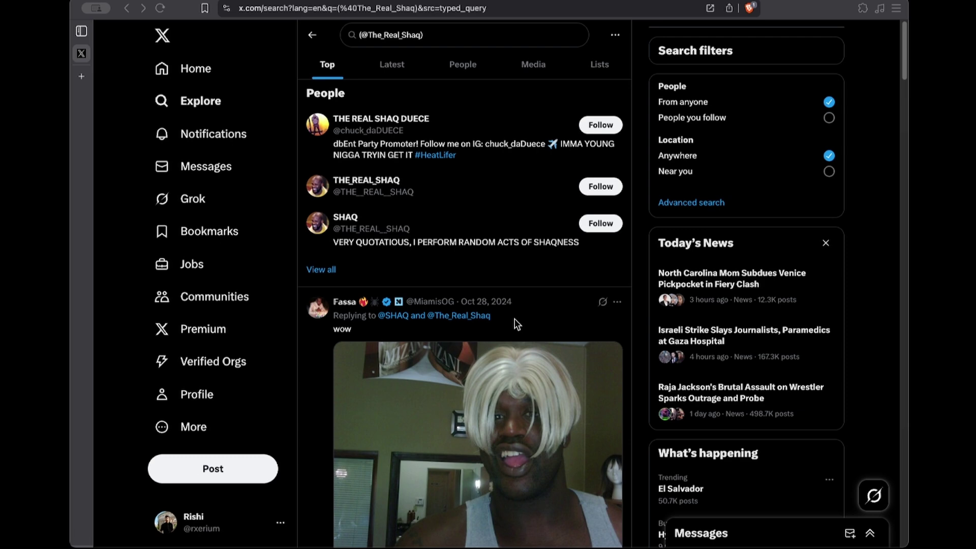
# Scroll through the mention results and open one of the reply posts.
pyautogui.scroll(-3, 515, 318)
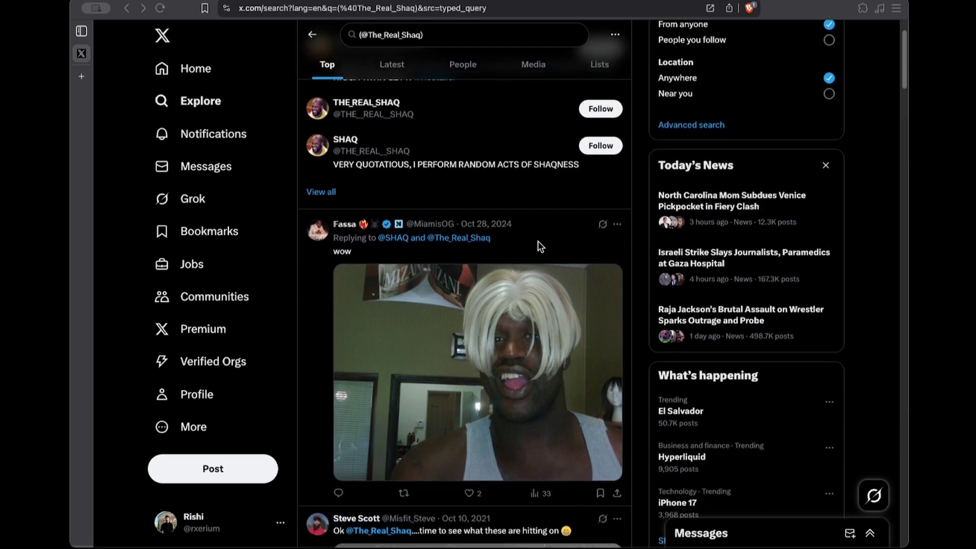
pyautogui.click(517, 251)
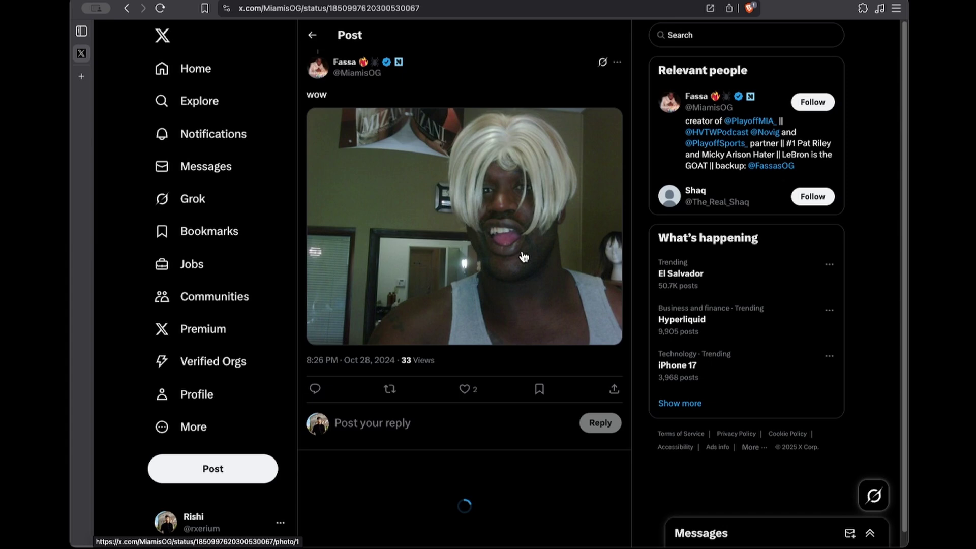
pyautogui.scroll(2, 514, 251)
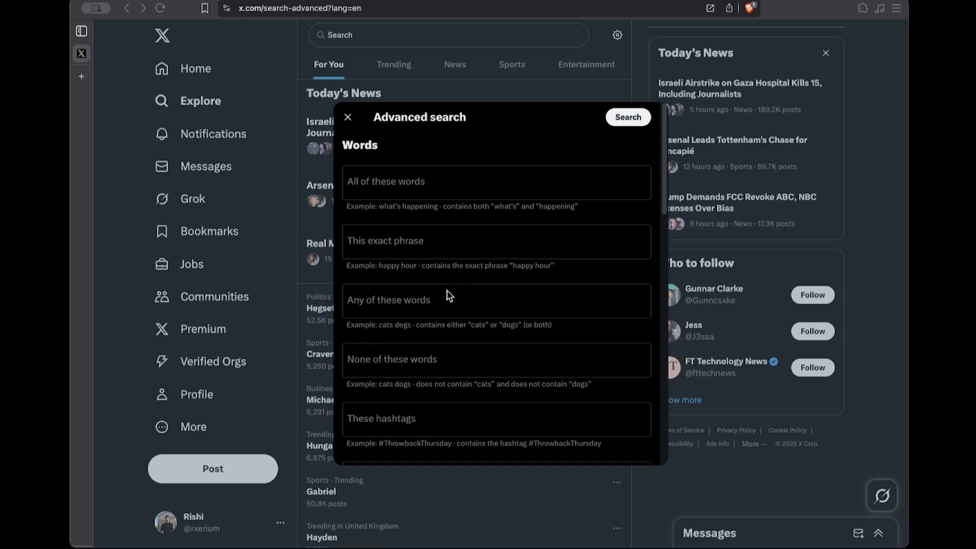
# Search with mom, dad, brother, sister in 'Any of these words' and the singer's account as author.
pyautogui.click(437, 303)
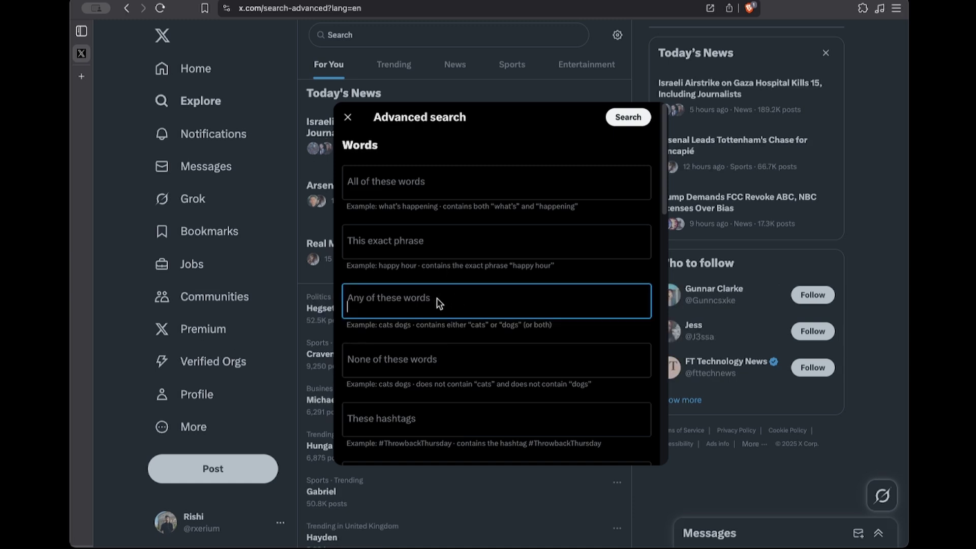
pyautogui.write('mum dad brother sister')
pyautogui.scroll(-4, 410, 366)
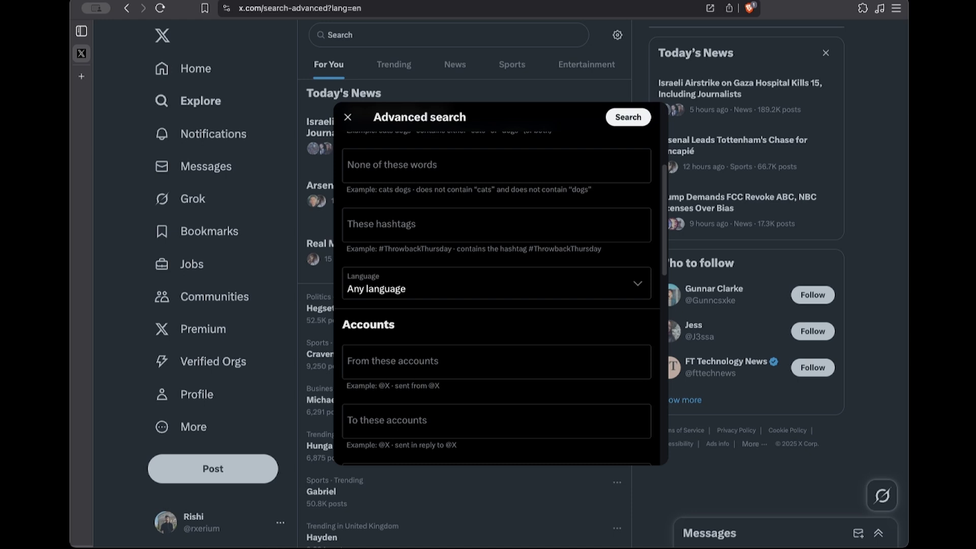
pyautogui.click(414, 362)
pyautogui.write('@taylorswift13')
pyautogui.click(616, 121)
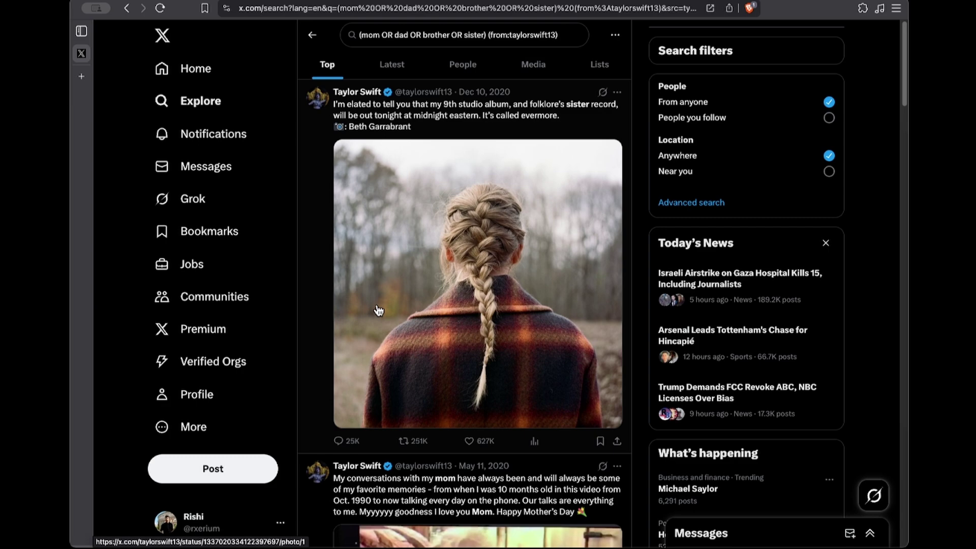
pyautogui.scroll(-2, 384, 299)
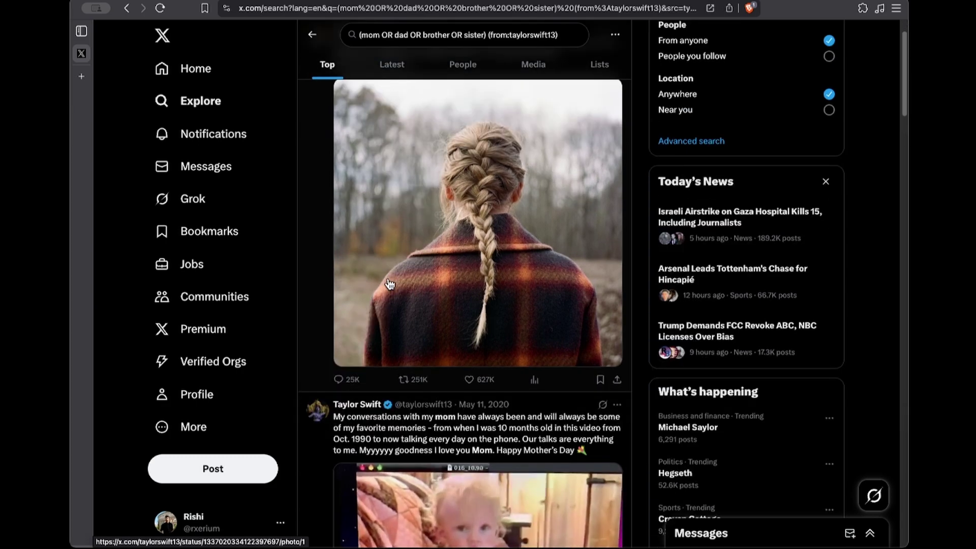
pyautogui.scroll(-5, 390, 283)
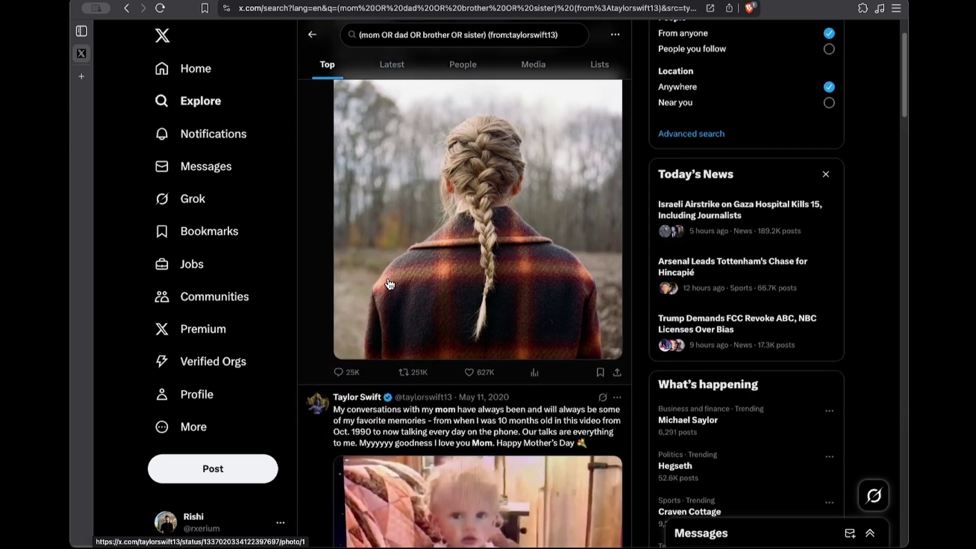
pyautogui.scroll(-7, 389, 284)
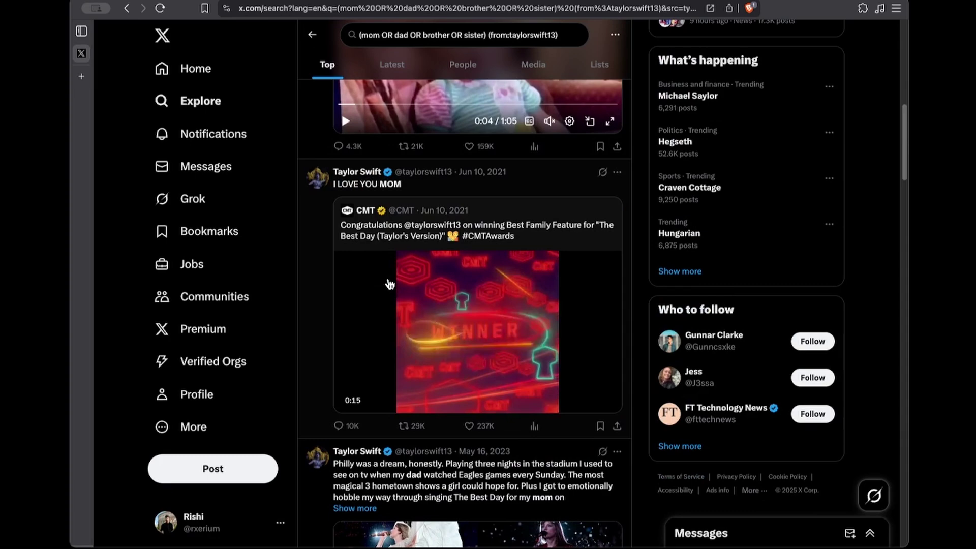
pyautogui.scroll(-11, 390, 283)
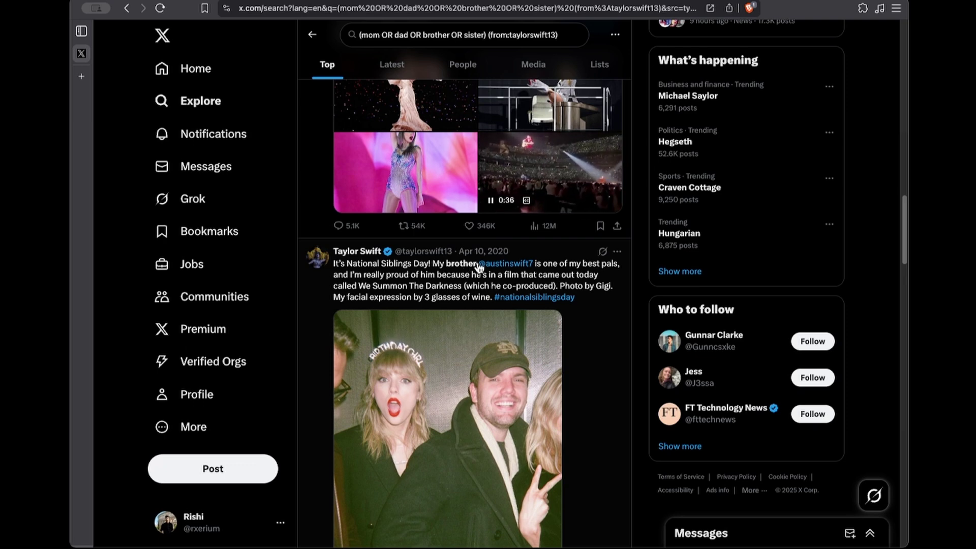
pyautogui.moveTo(527, 273)
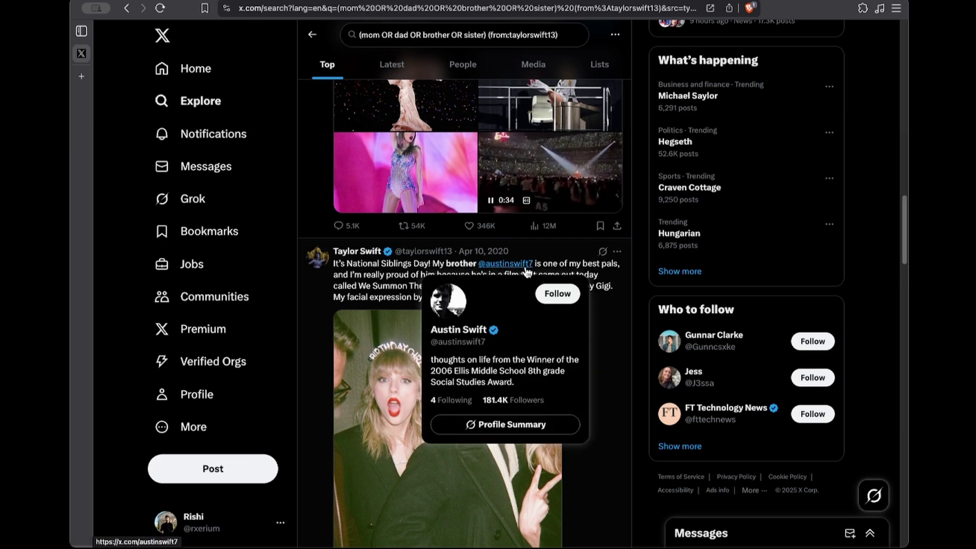
pyautogui.click(526, 273)
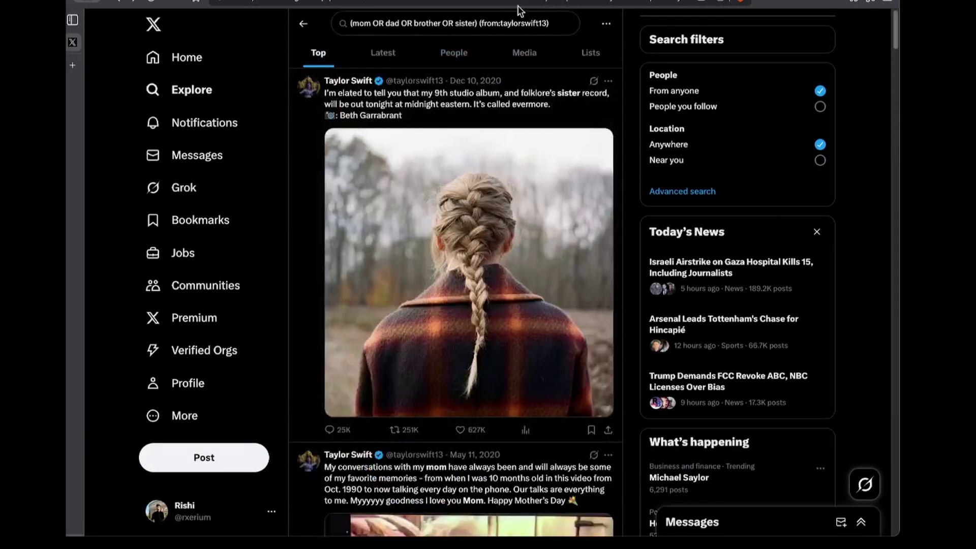
# Replace the whole search query with the streamer's from: query for discord OR telegram OR snapchat.
pyautogui.click(524, 23)
pyautogui.doubleClick(524, 24)
pyautogui.click(414, 24)
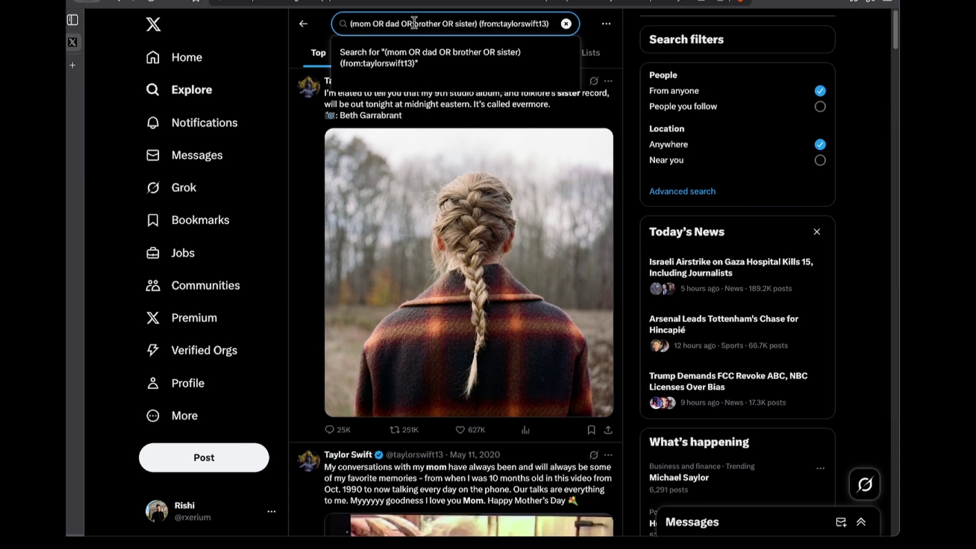
pyautogui.moveTo(350, 23); pyautogui.dragTo(547, 22)
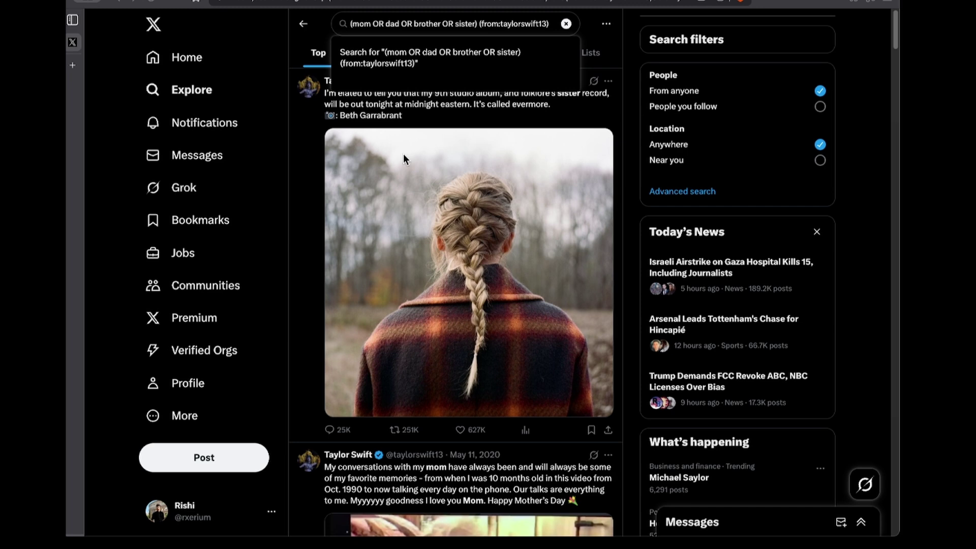
pyautogui.tripleClick(454, 21)
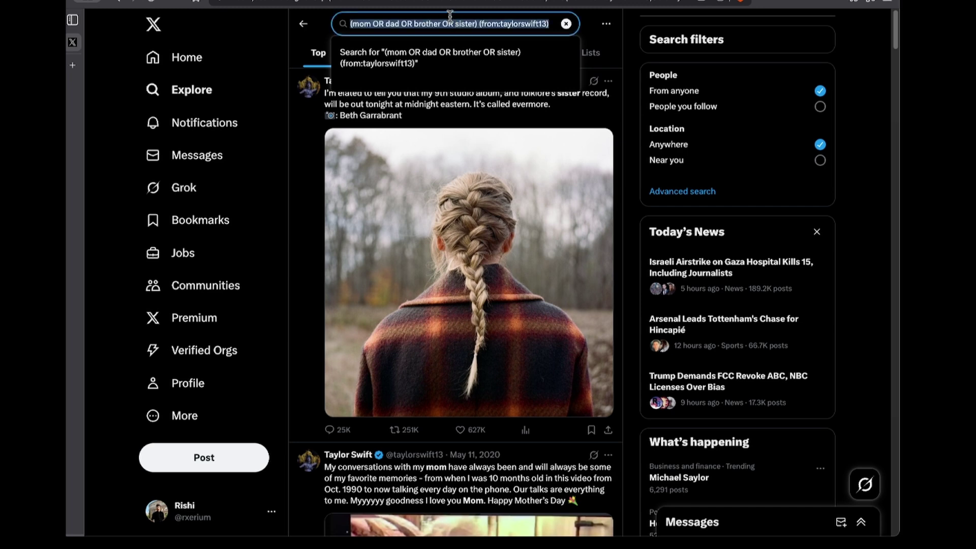
pyautogui.write('from:@ninja (discord OR telegram OR snapchat)')
# Highlight discord, telegram, snapchat and the account name within the new query.
pyautogui.doubleClick(411, 24)
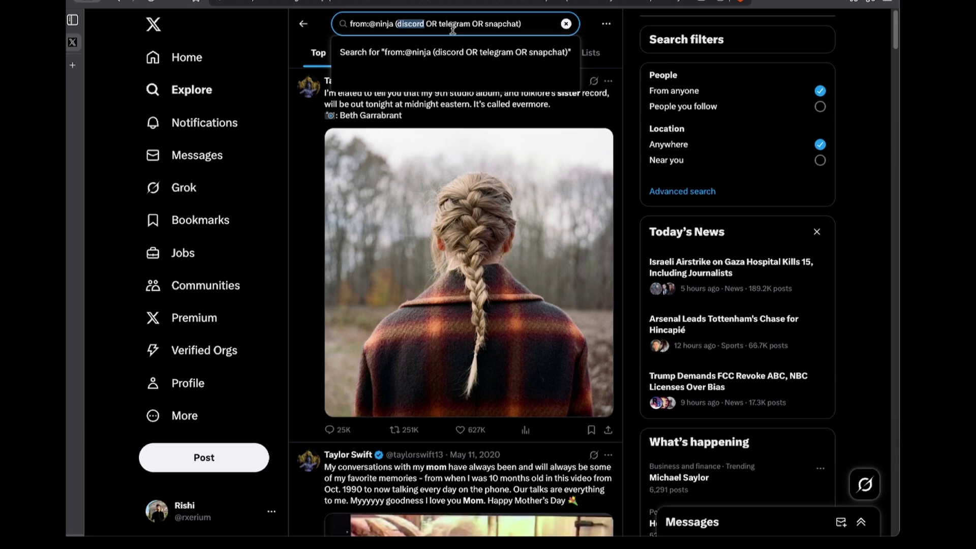
pyautogui.doubleClick(453, 24)
pyautogui.doubleClick(507, 23)
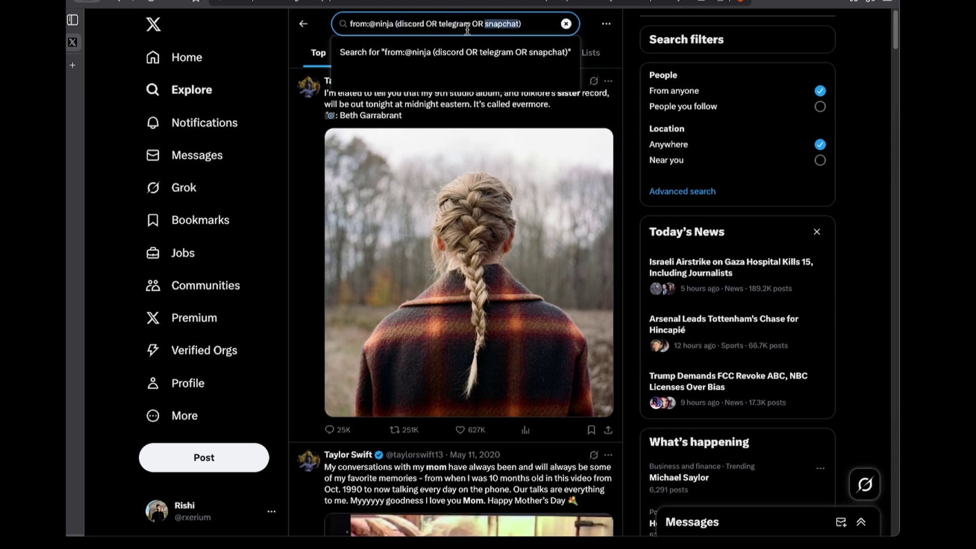
pyautogui.doubleClick(386, 23)
# Submit the from: query for discord, telegram or snapchat.
pyautogui.press('Return')
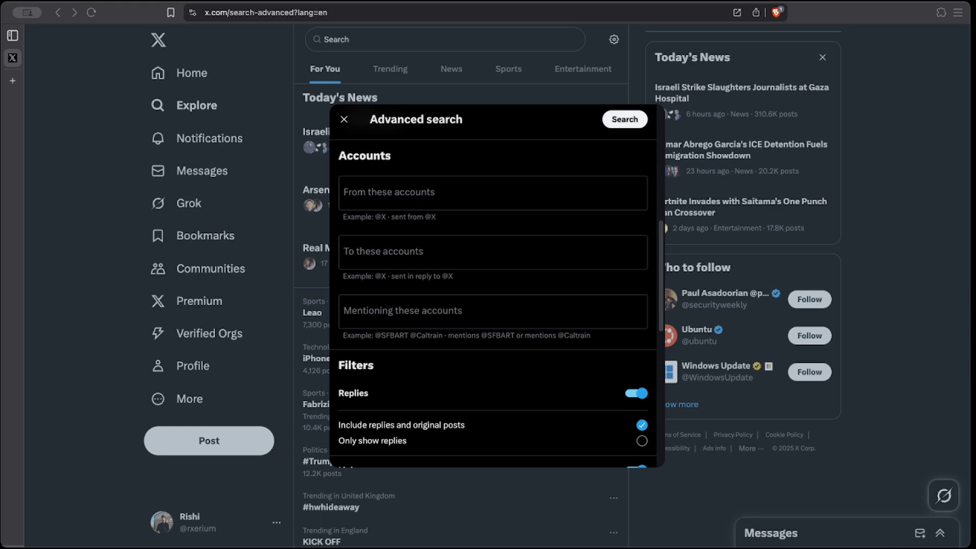
pyautogui.click(417, 192)
pyautogui.write('@')
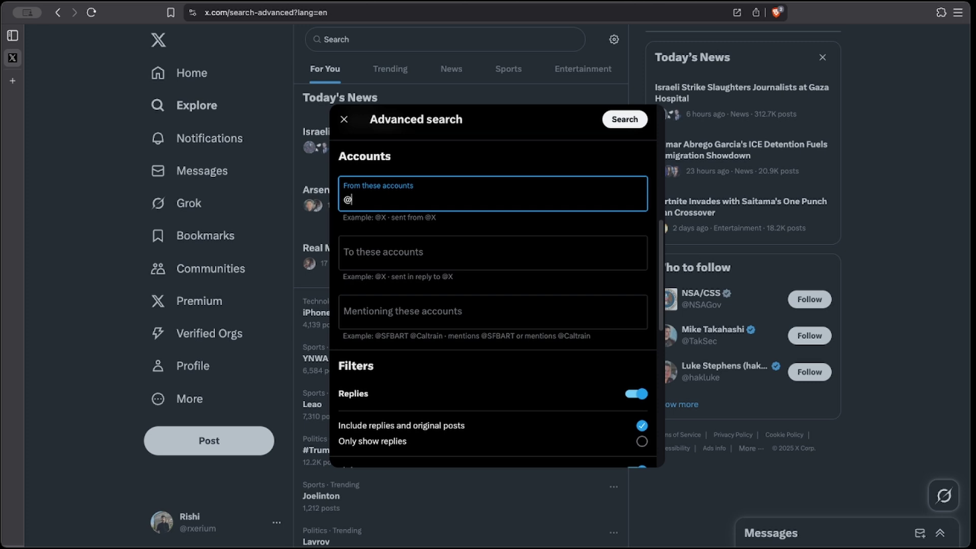
pyautogui.write('elonmusk')
pyautogui.press('Tab')
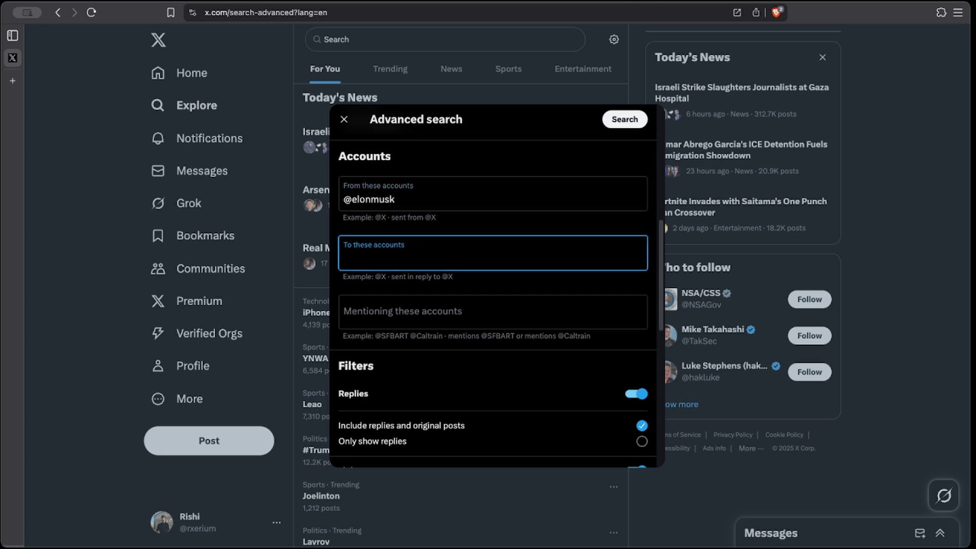
pyautogui.write('@grok')
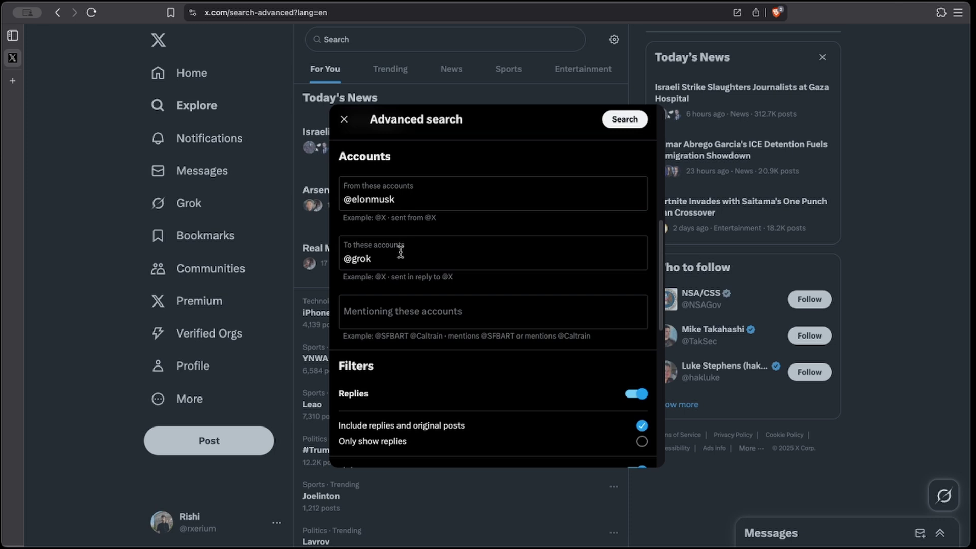
pyautogui.scroll(-4, 400, 253)
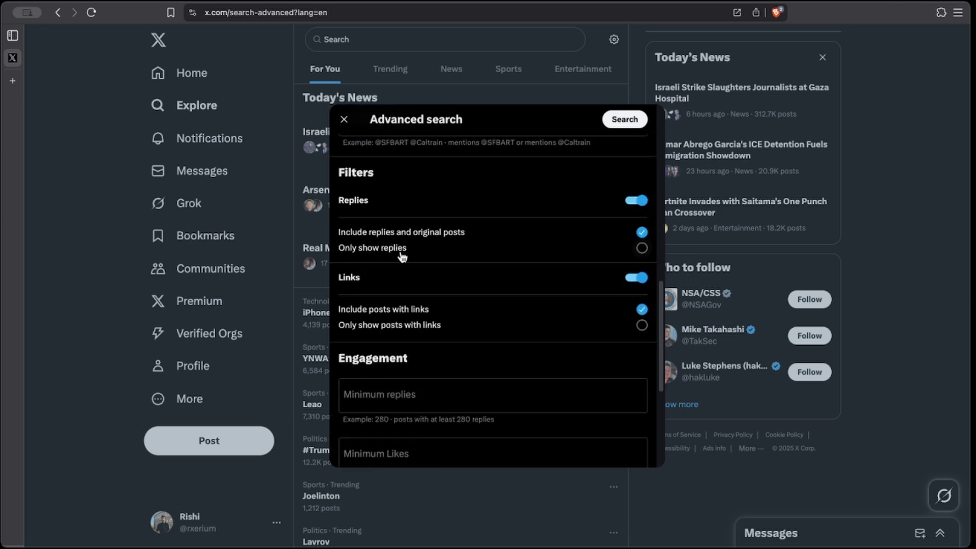
pyautogui.scroll(-2, 402, 256)
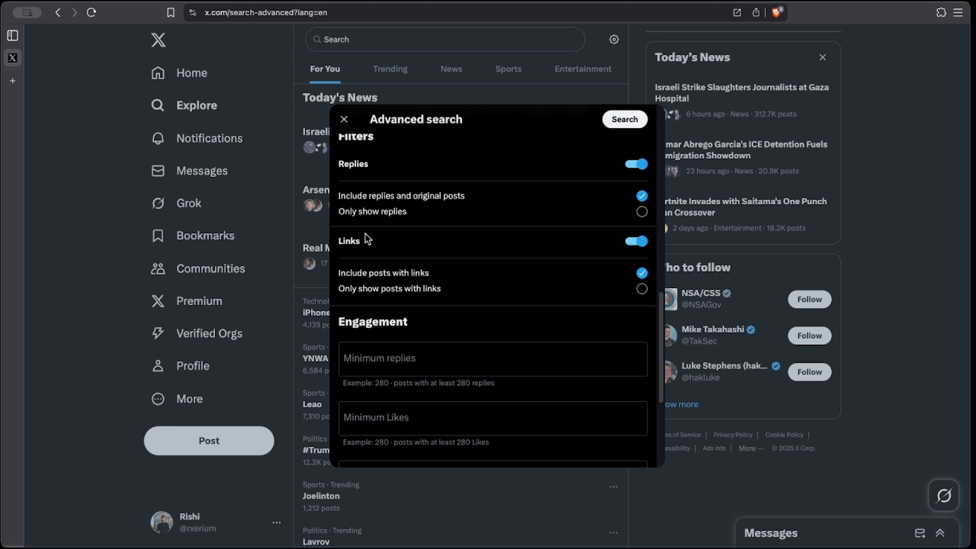
pyautogui.scroll(-4, 434, 253)
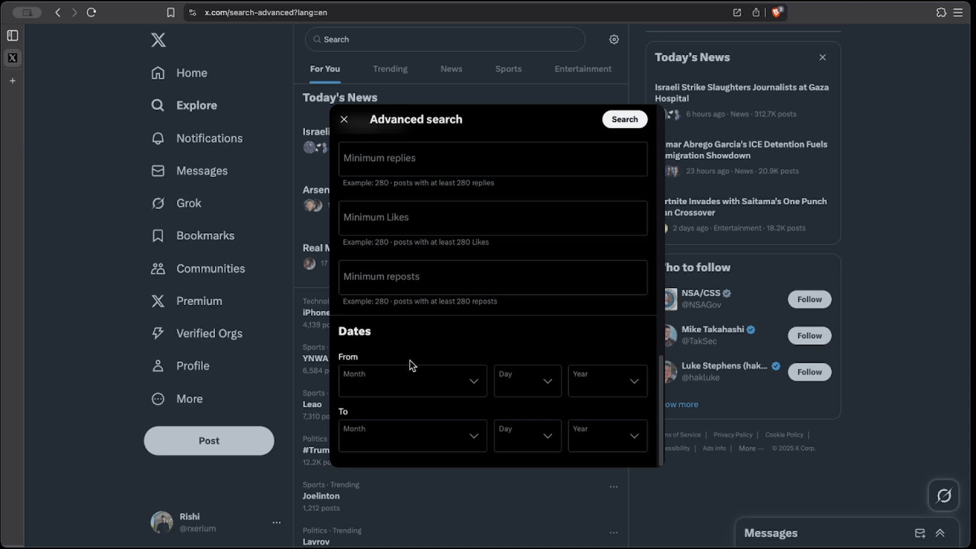
pyautogui.click(624, 119)
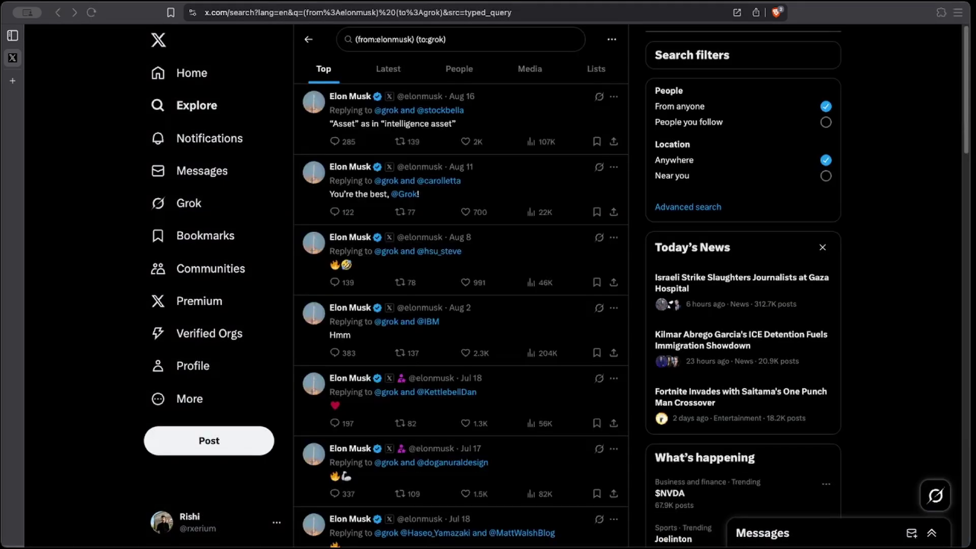